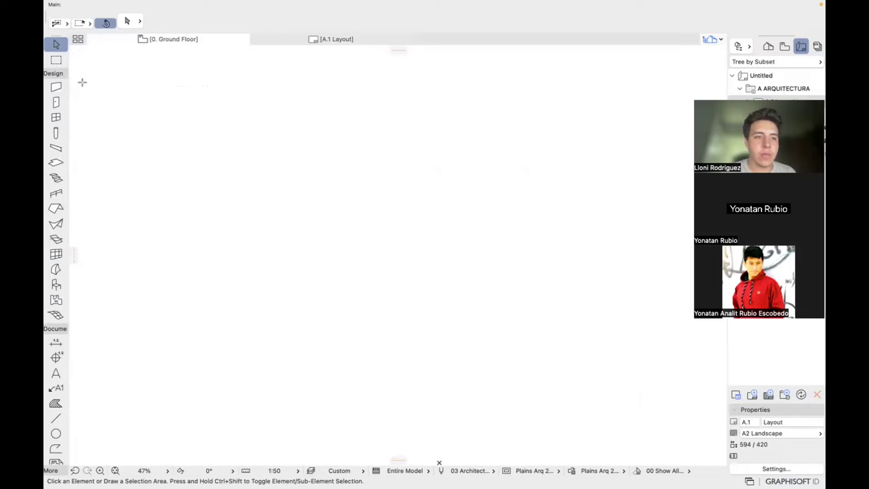
- Draw a straight horizontal wall about 4.5 m long on the ground floor plan
left_click_drag(46, 78, 69, 323)
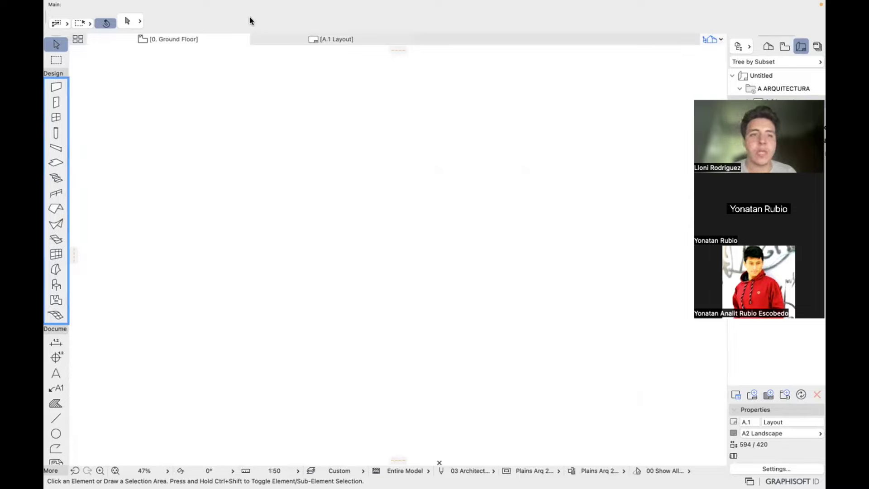
left_click(55, 89)
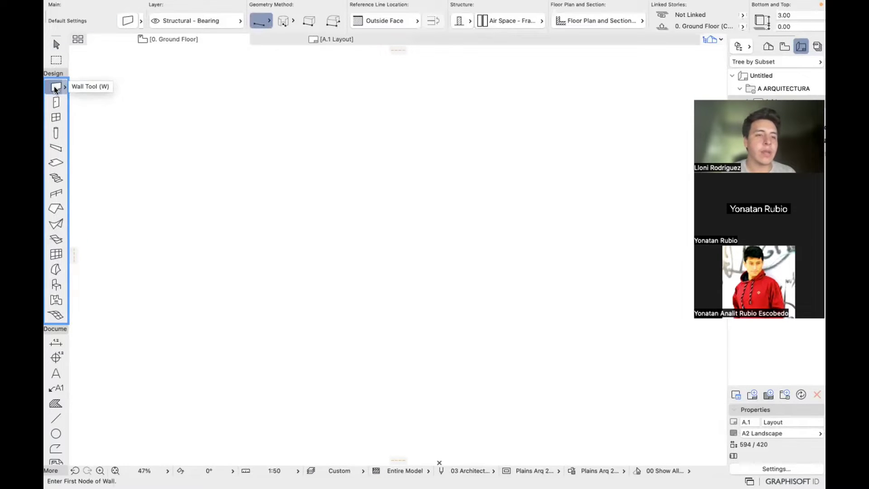
left_click(273, 200)
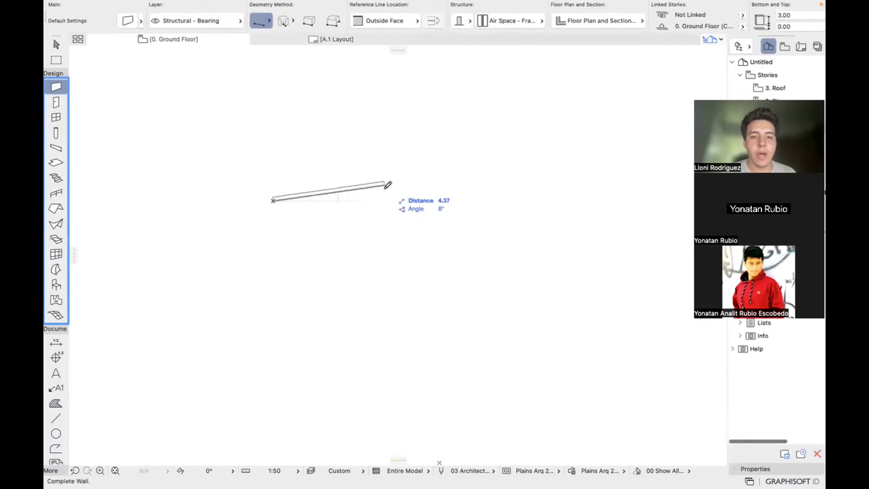
left_click(389, 198)
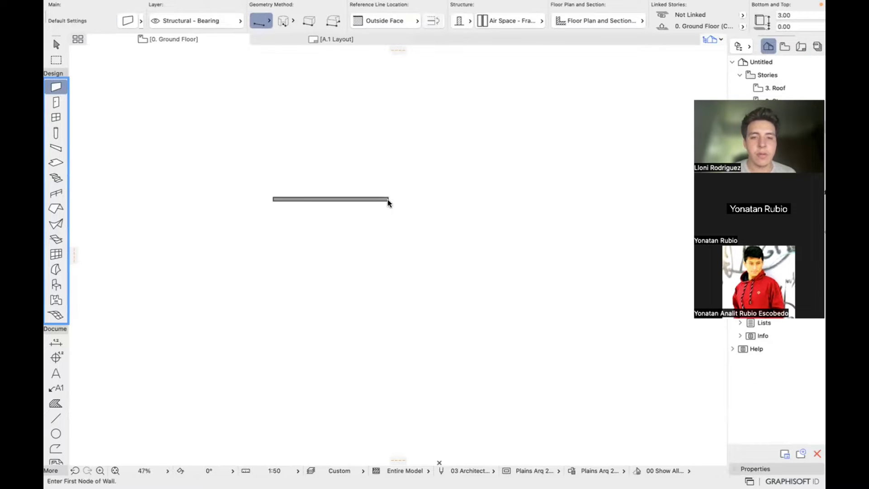
scroll(307, 200, "up", 5)
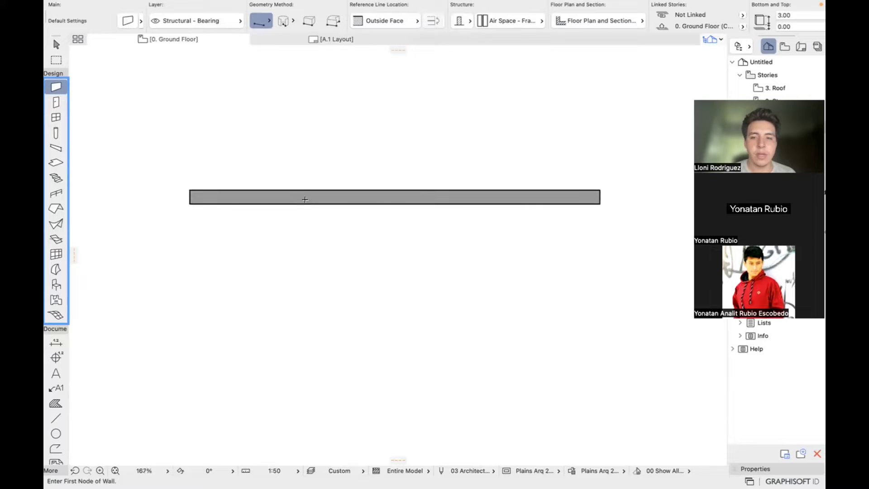
- Place a 0.90 × 2.40 Door with Transom 25 near the wall's left end, hinged on the left and swinging toward the upper side
left_click(56, 103)
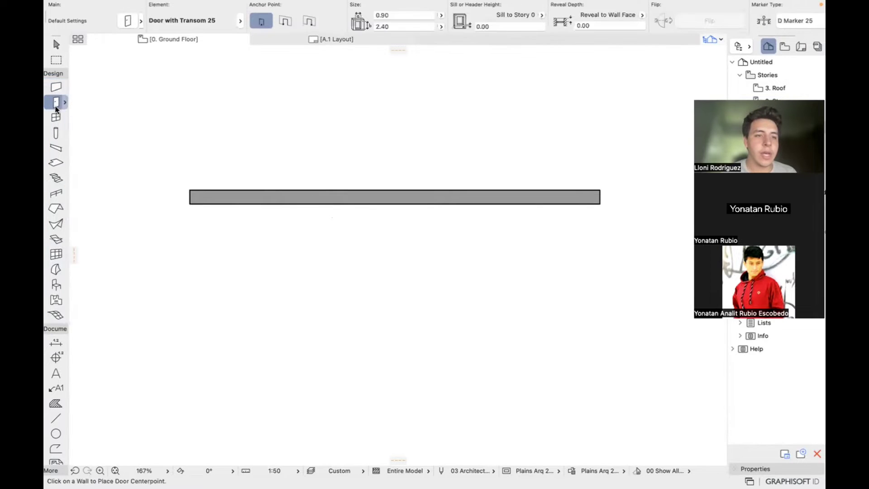
left_click(298, 198)
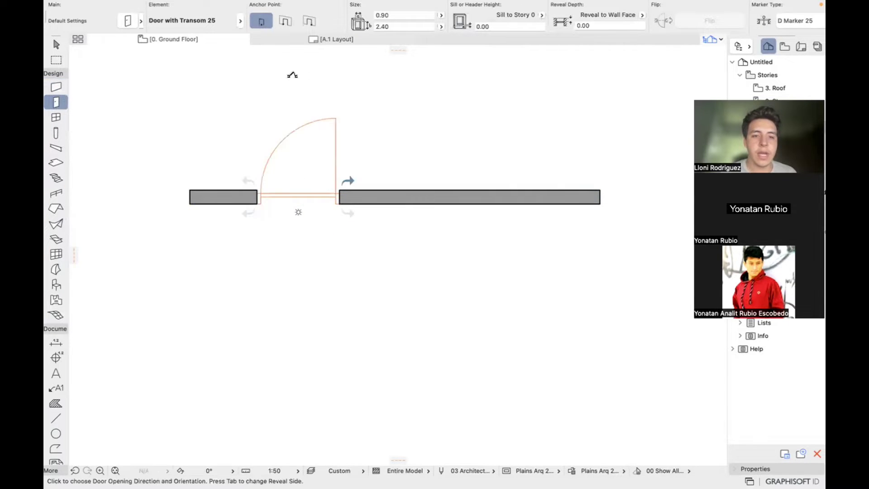
left_click(275, 88)
scroll(336, 265, "up", 2)
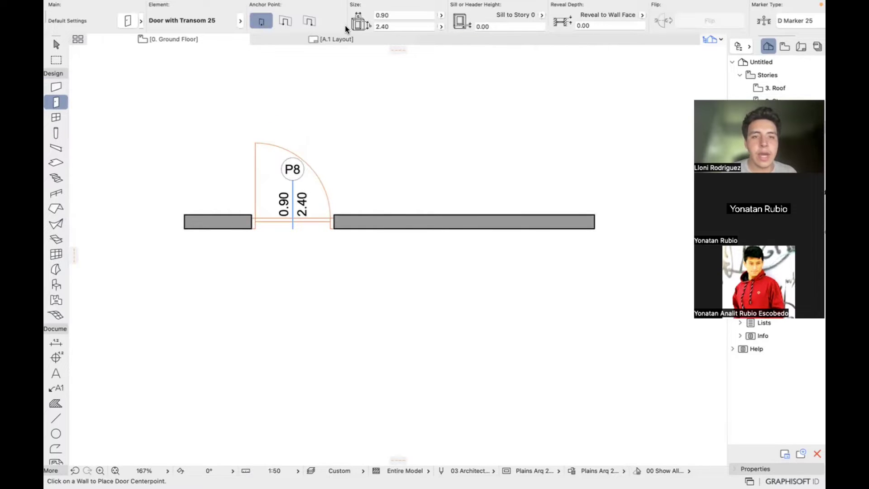
- Leave the Door tool and close the A.1 Layout view
left_click_drag(375, 113, 316, 178)
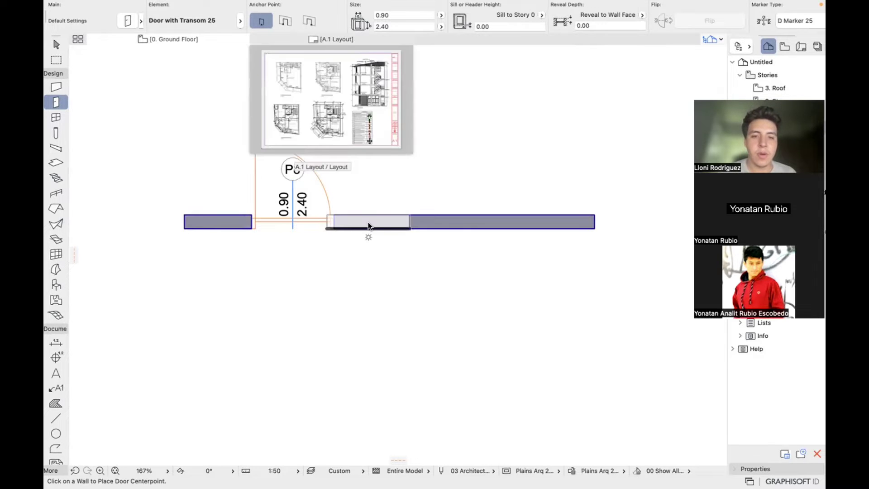
key("Escape")
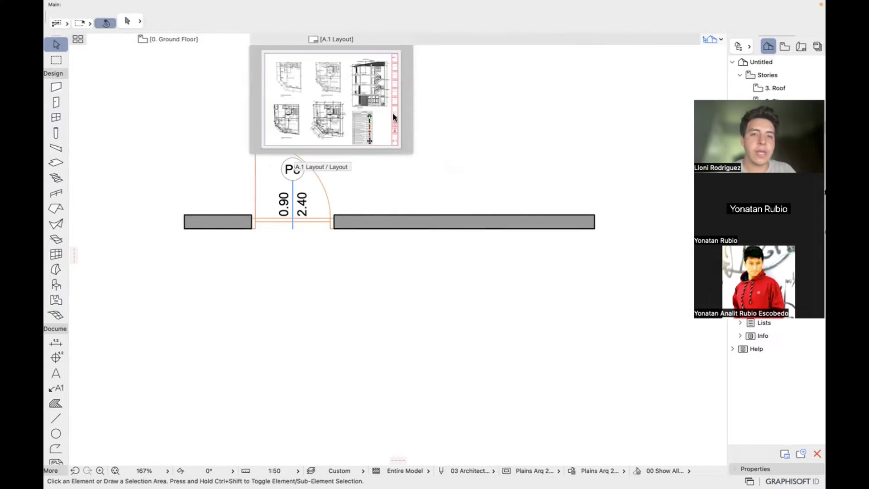
left_click(492, 155)
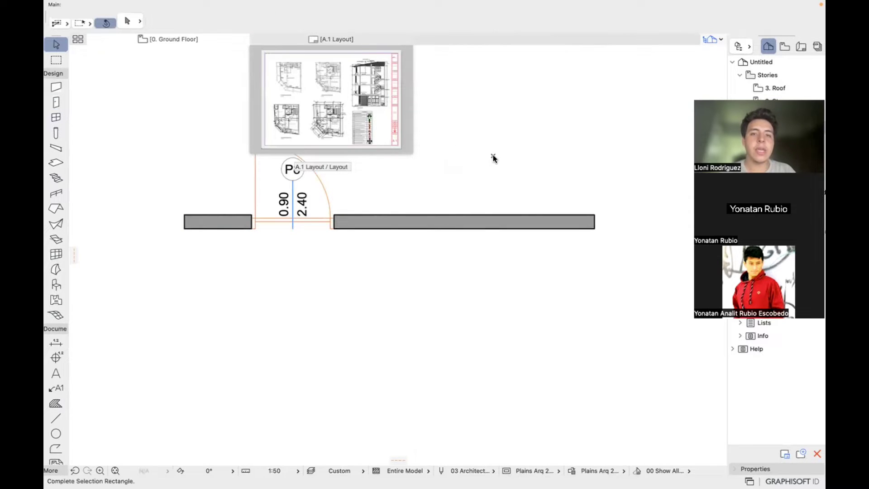
left_click(254, 39)
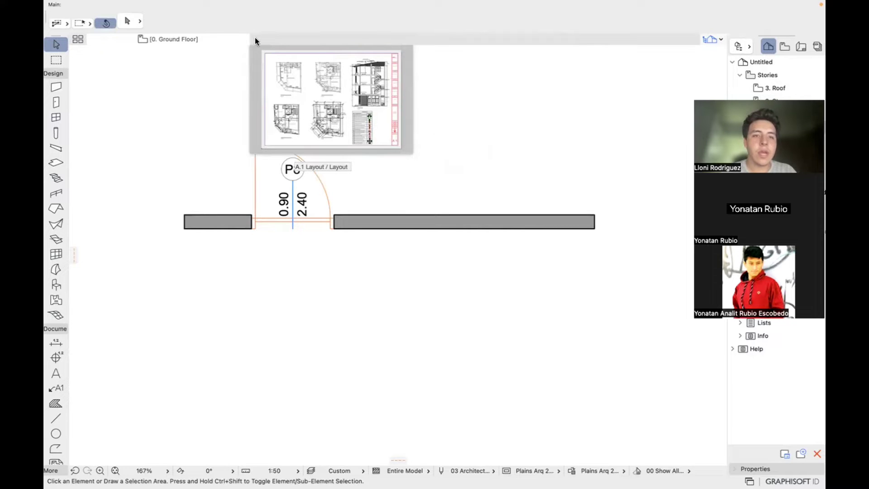
left_click(452, 144)
- Open the wall's selection settings and examine its height, home story, structure, thickness, slant and reference line options
left_click(410, 224)
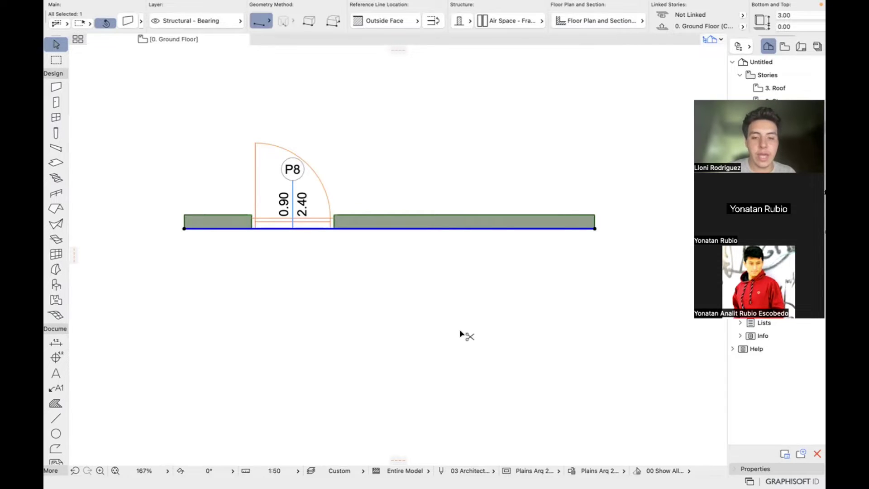
key("super+t")
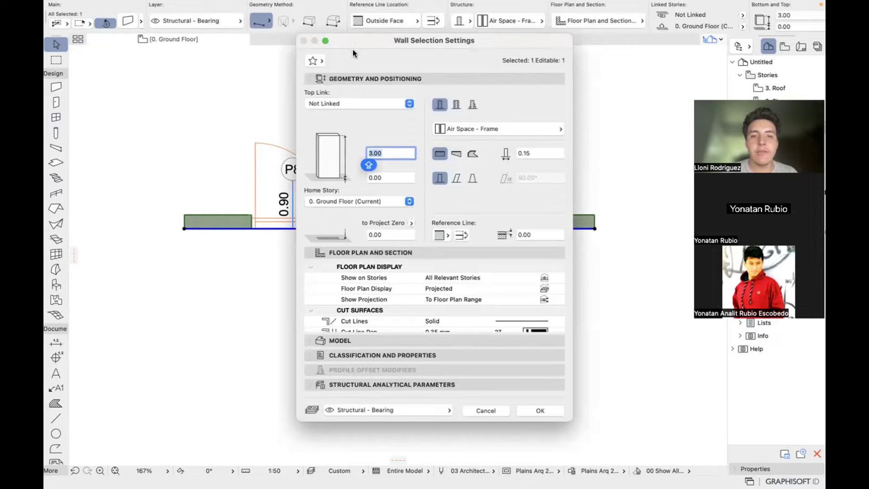
key("super+shift+4")
left_click_drag(300, 87, 422, 208)
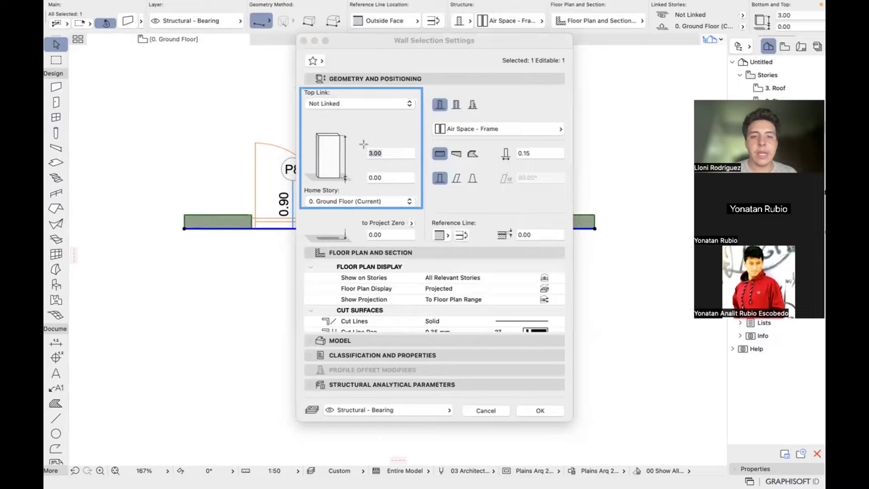
left_click_drag(362, 143, 418, 163)
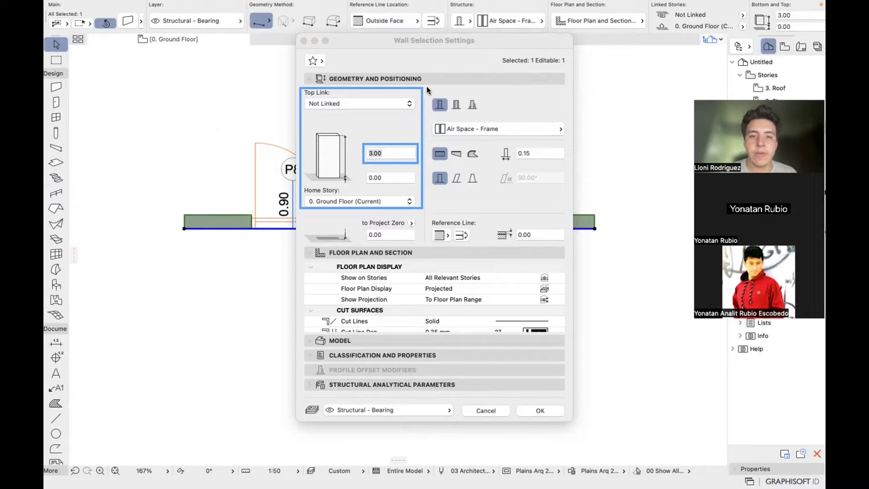
left_click_drag(427, 85, 486, 115)
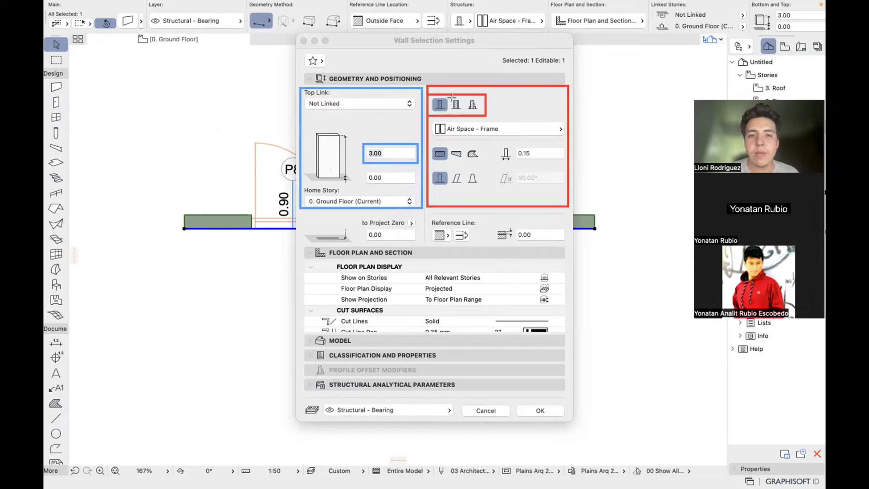
left_click_drag(451, 95, 486, 115)
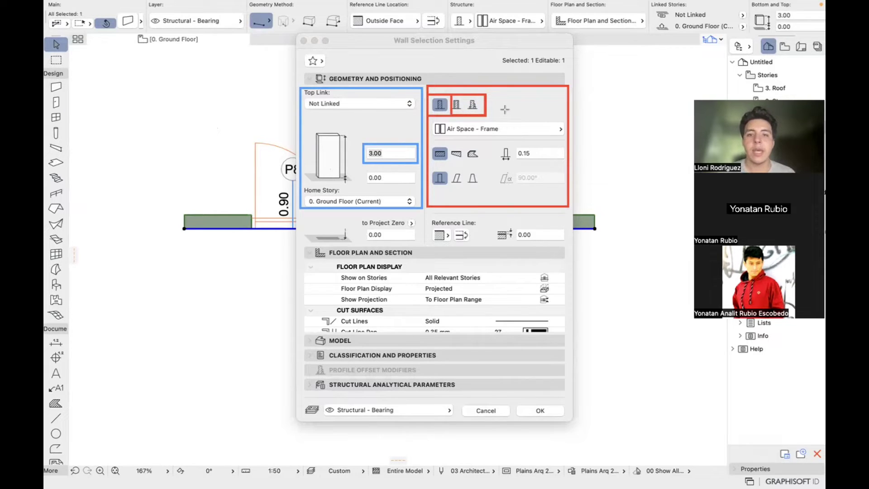
left_click_drag(428, 118, 567, 140)
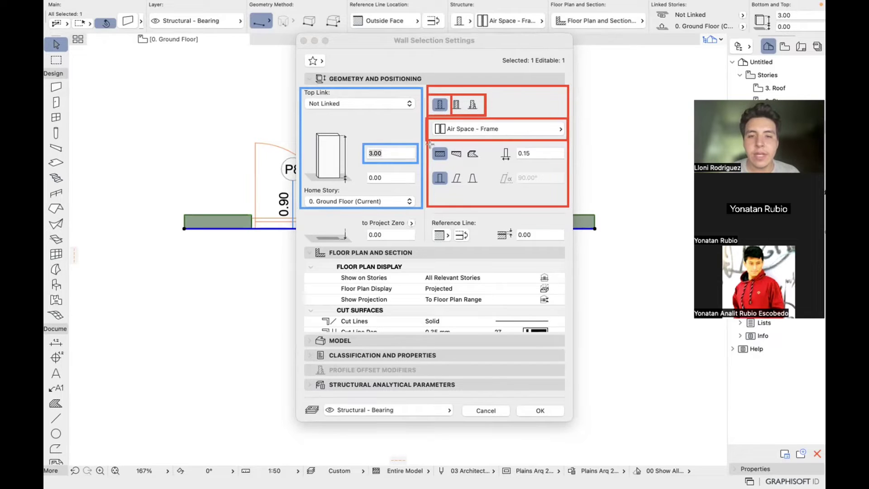
left_click_drag(429, 142, 570, 163)
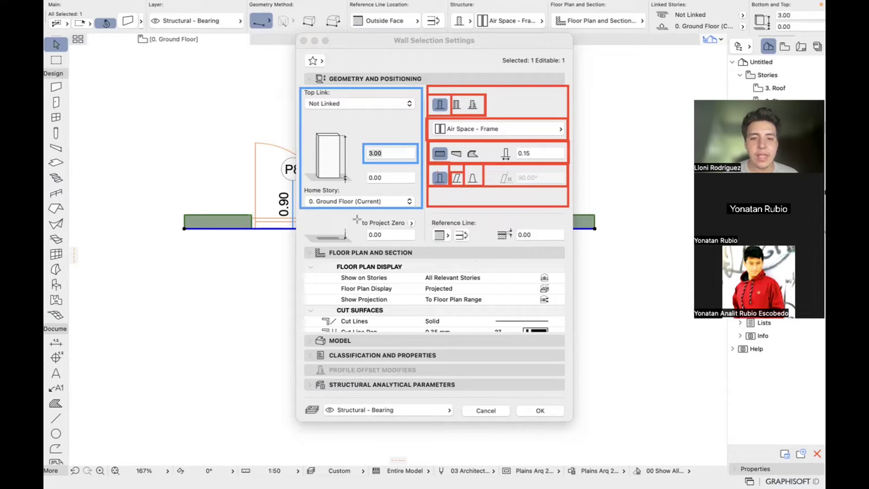
left_click_drag(355, 217, 569, 245)
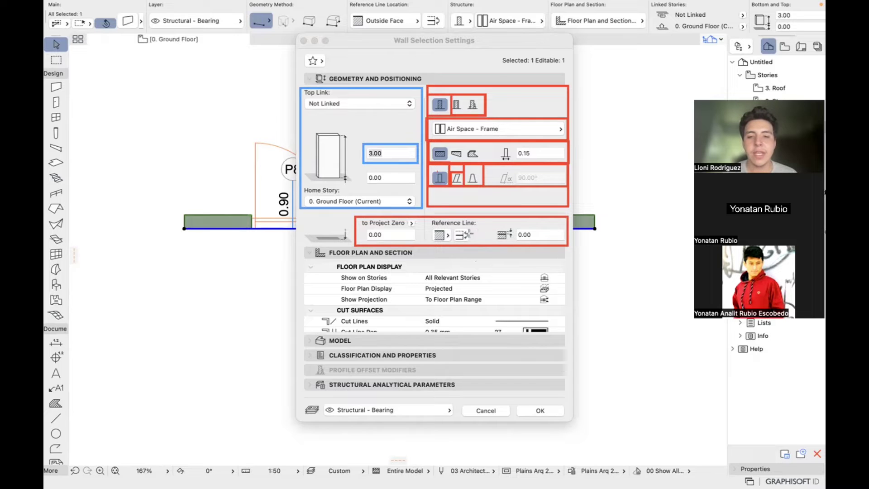
left_click_drag(430, 214, 569, 246)
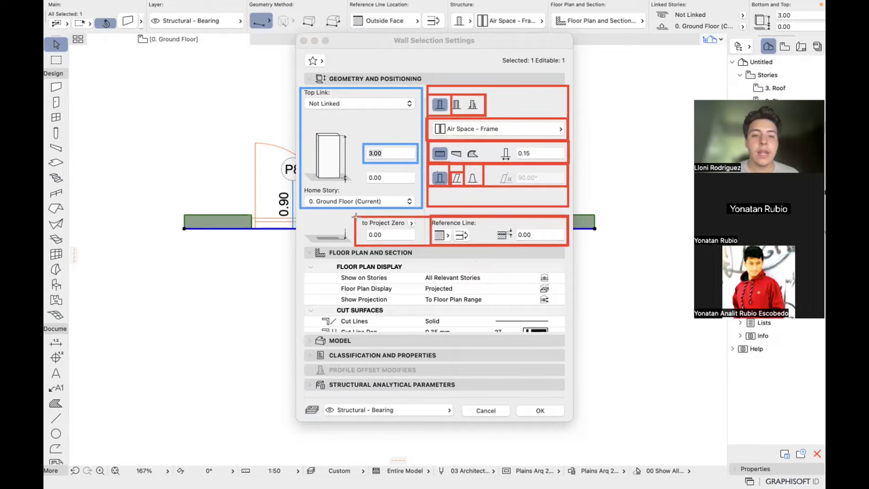
left_click_drag(355, 217, 430, 245)
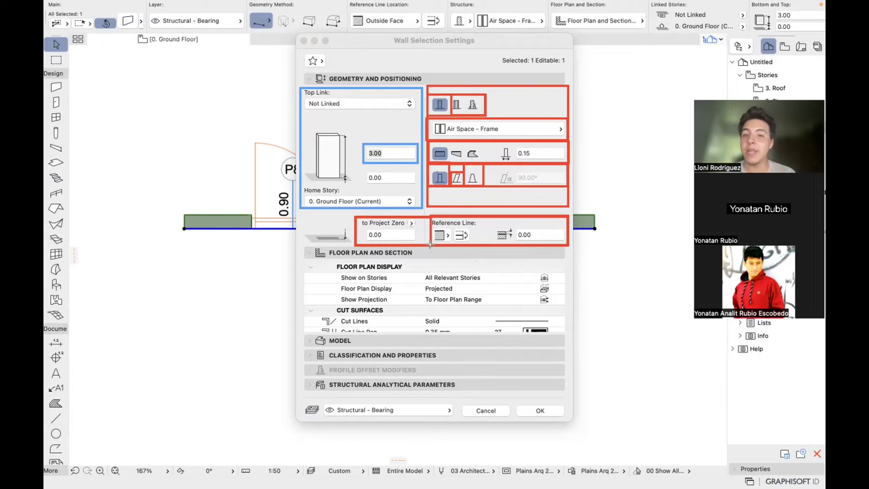
- Examine the Floor Plan and Section and Model settings of the wall, including surface overrides, and close the settings without applying changes
left_click_drag(300, 246, 569, 336)
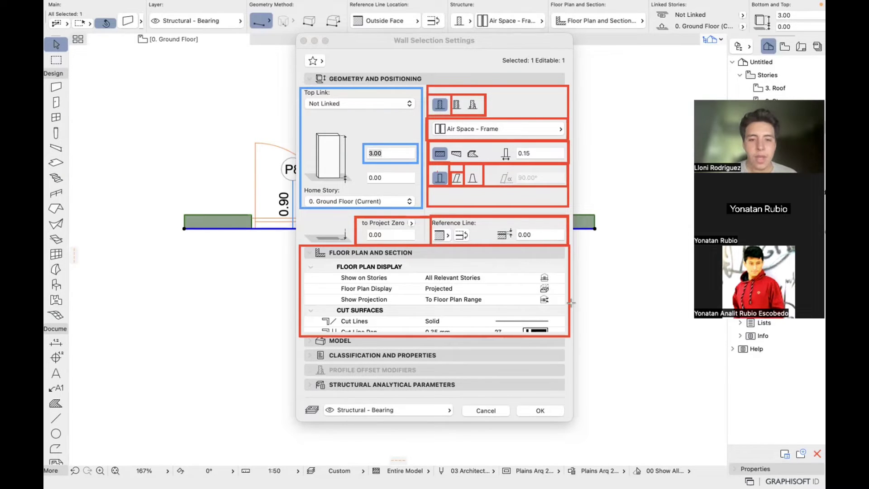
mouse_move(298, 335)
left_mouse_down()
mouse_move(584, 344)
mouse_move(568, 350)
left_mouse_up()
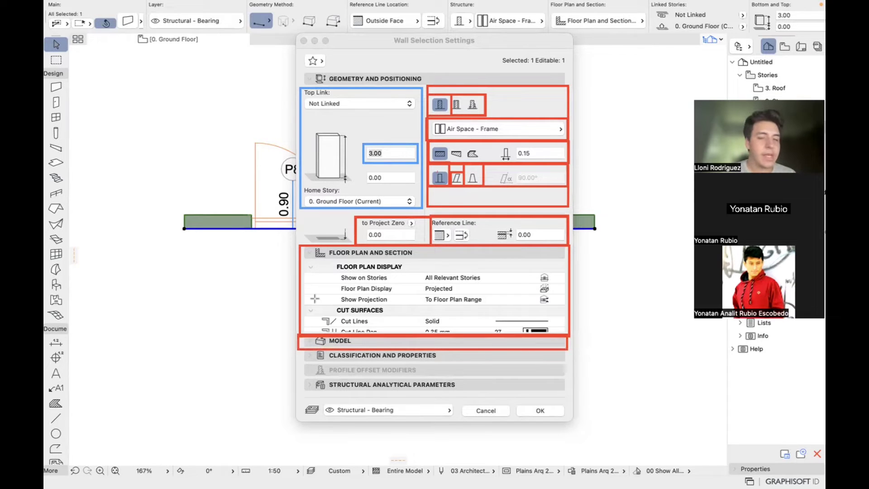
left_click(248, 25)
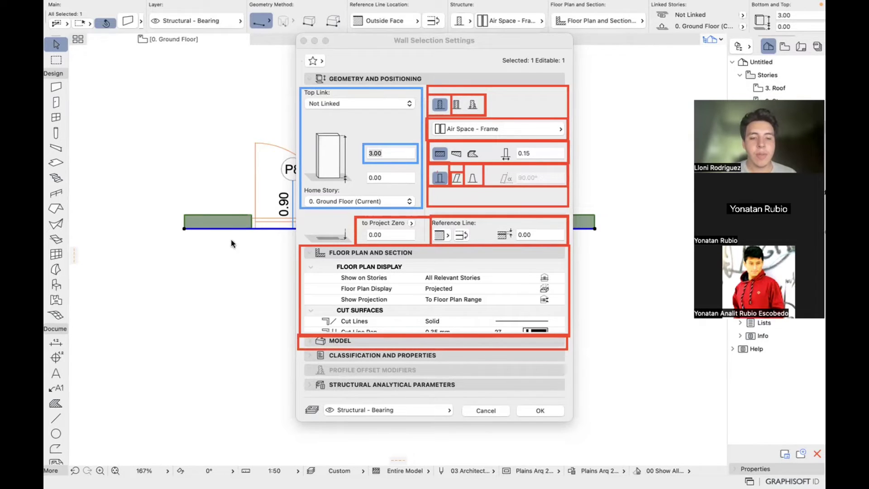
left_click(311, 342)
left_click(310, 342)
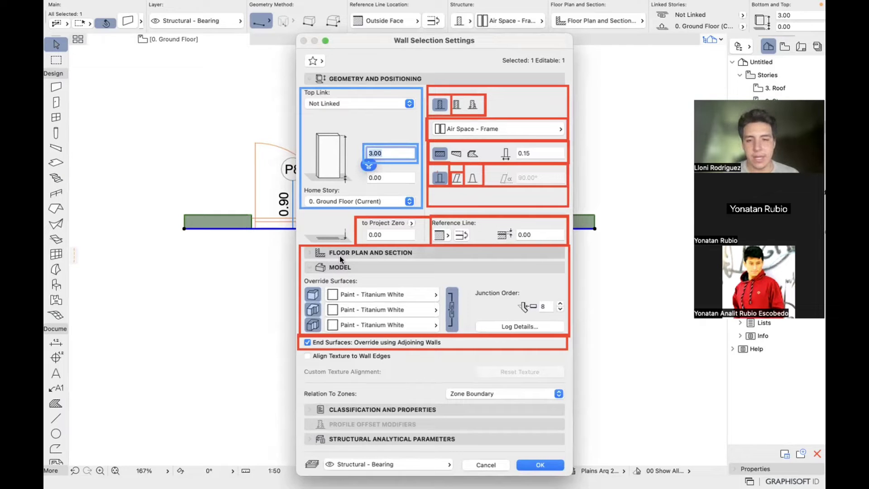
left_click(348, 27)
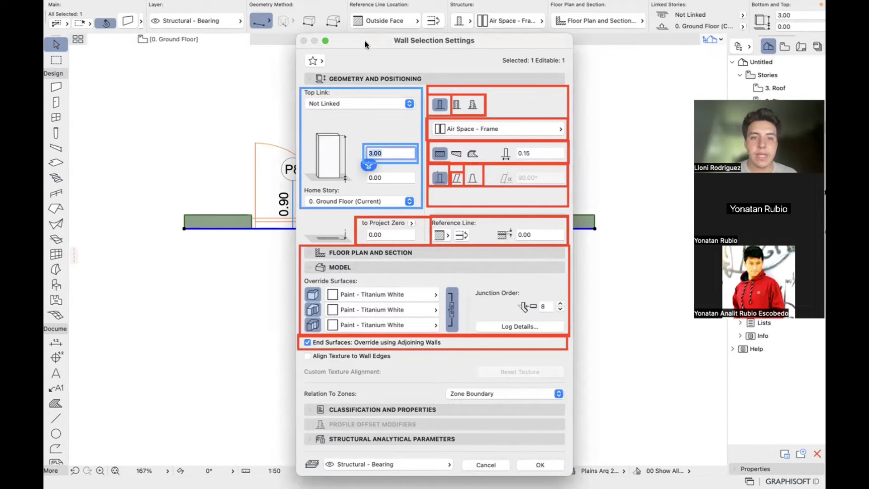
left_click(357, 49)
mouse_move(299, 350)
left_mouse_down()
mouse_move(455, 430)
mouse_move(552, 456)
mouse_move(571, 450)
left_mouse_up()
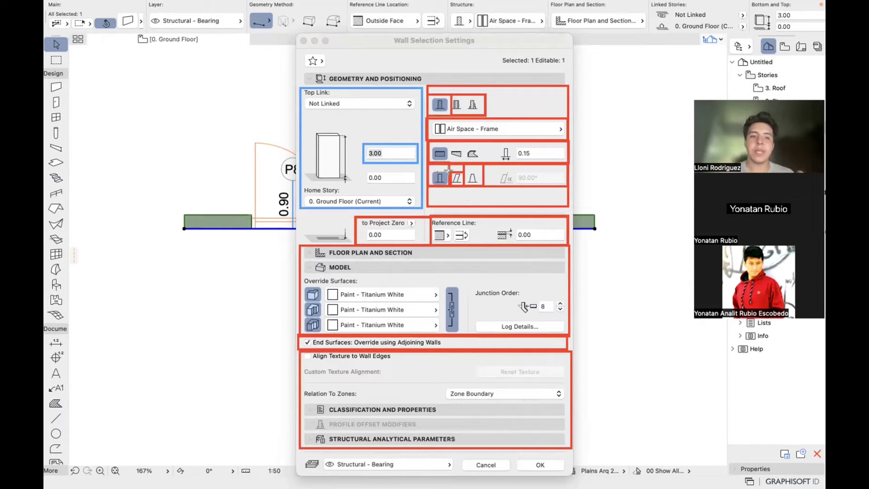
left_click(303, 40)
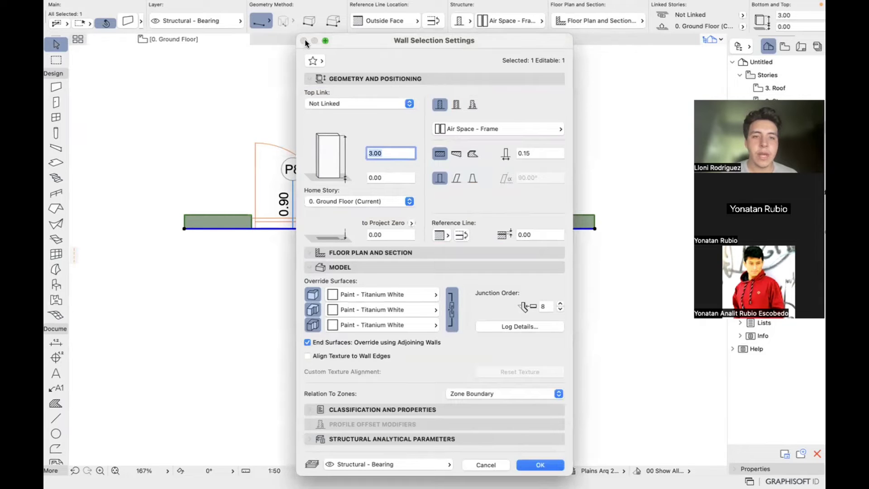
left_click(486, 465)
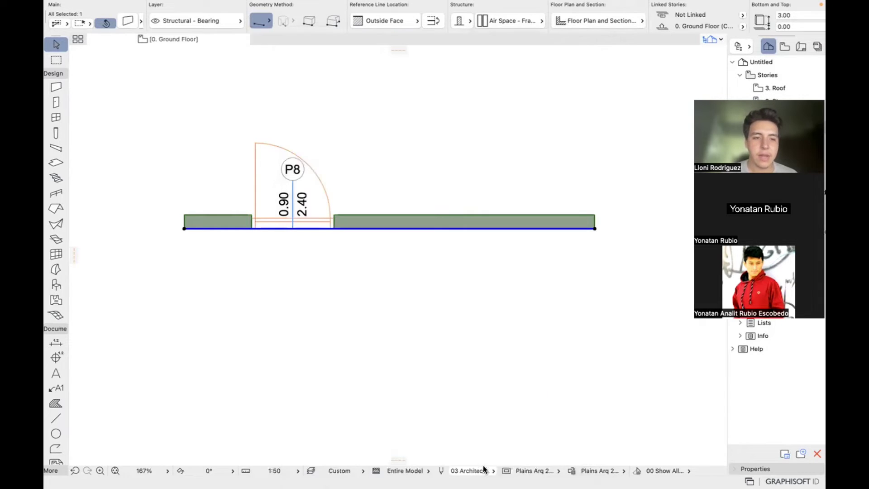
- Add a bold, centred text block below the wall reading "CTROL = T + PROPIEDADES" in 4.00 mm Arial with blue pen 26
left_click(56, 373)
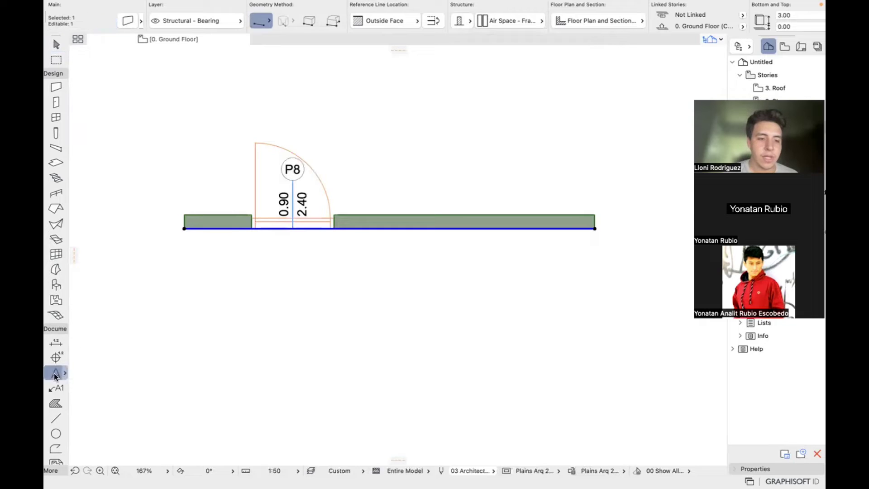
left_click(211, 272)
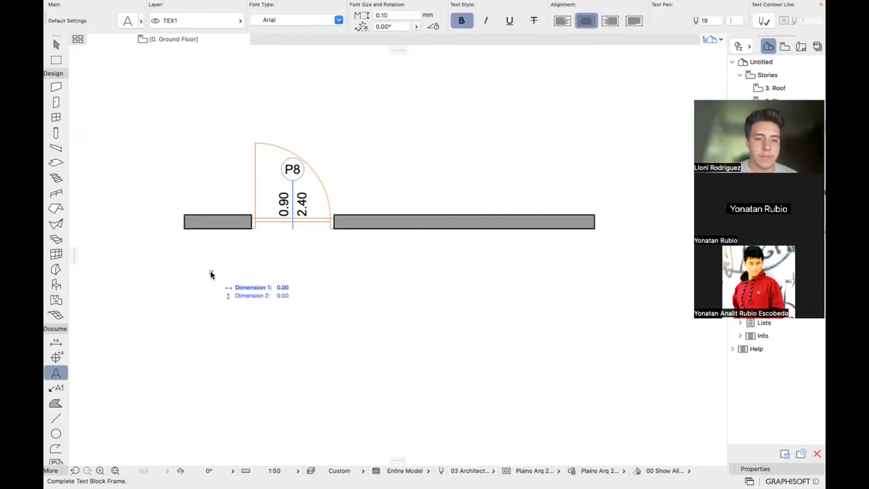
left_click(437, 359)
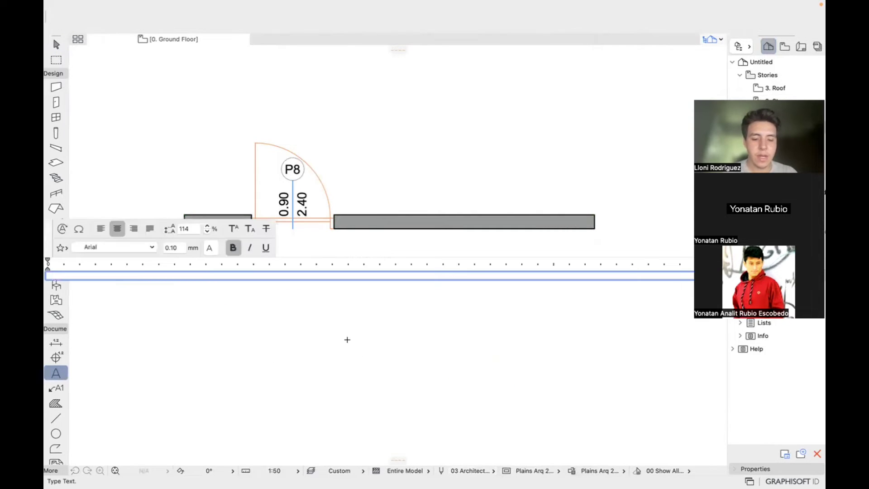
key("Caps_Lock")
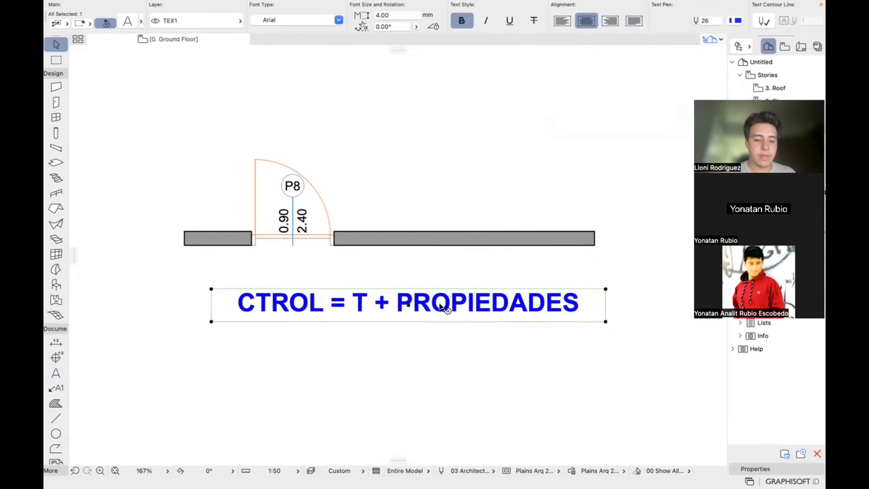
- Move the "CTROL = T + PROPIEDADES" text block to the left, keeping it below the wall, and deselect it
key("super+d")
left_click(438, 305)
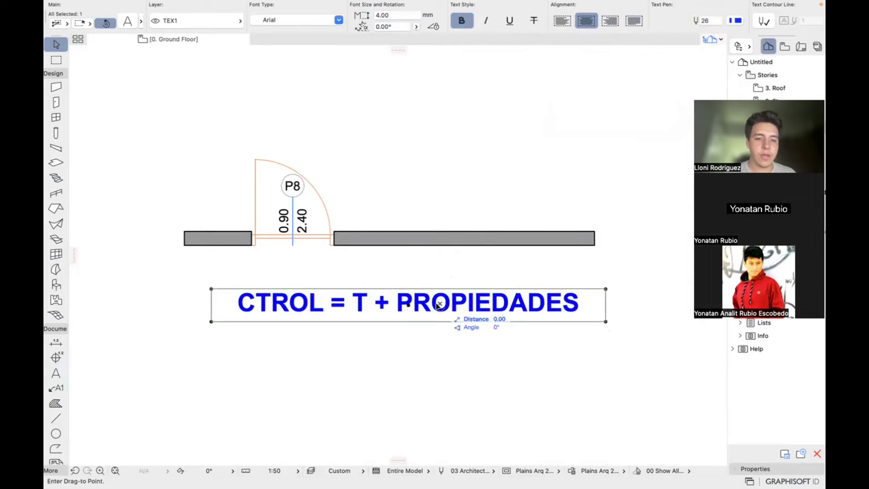
left_click(348, 301)
left_click(367, 362)
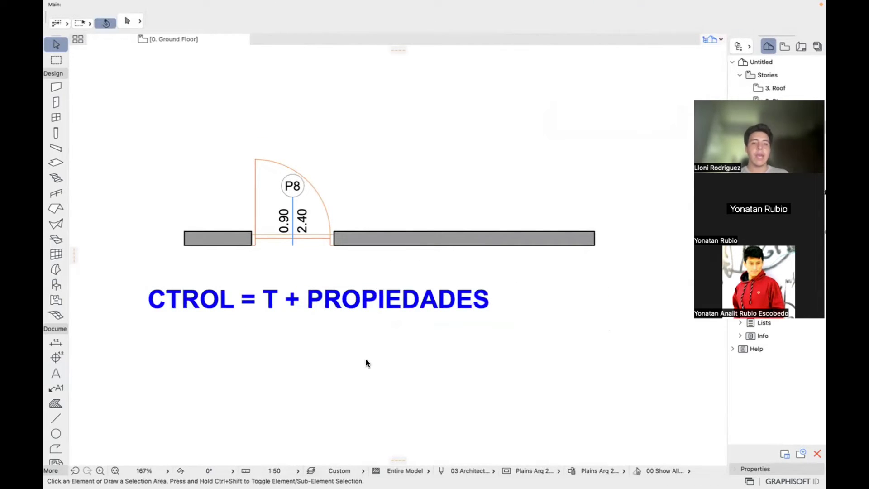
- Open the door's selection settings and examine its Floor Plan and Section and Marker Symbol and Text options
left_click(255, 161)
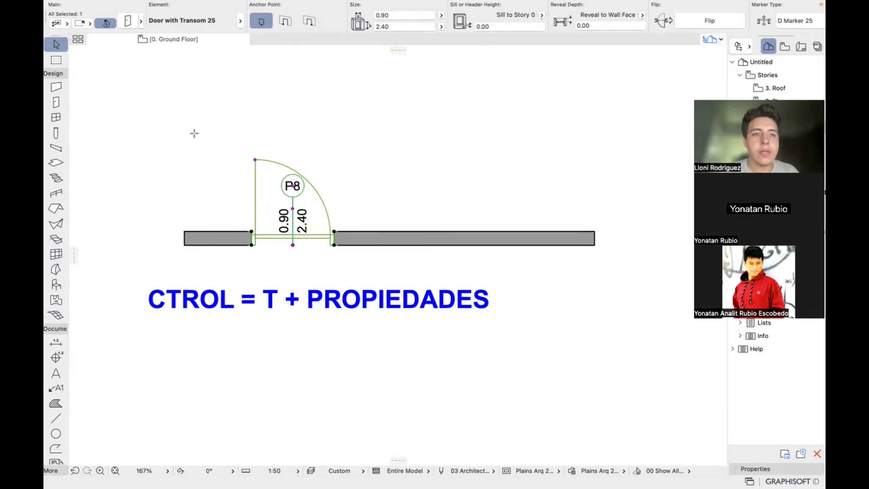
mouse_move(146, 2)
left_mouse_down()
mouse_move(500, 29)
mouse_move(732, 65)
left_mouse_up()
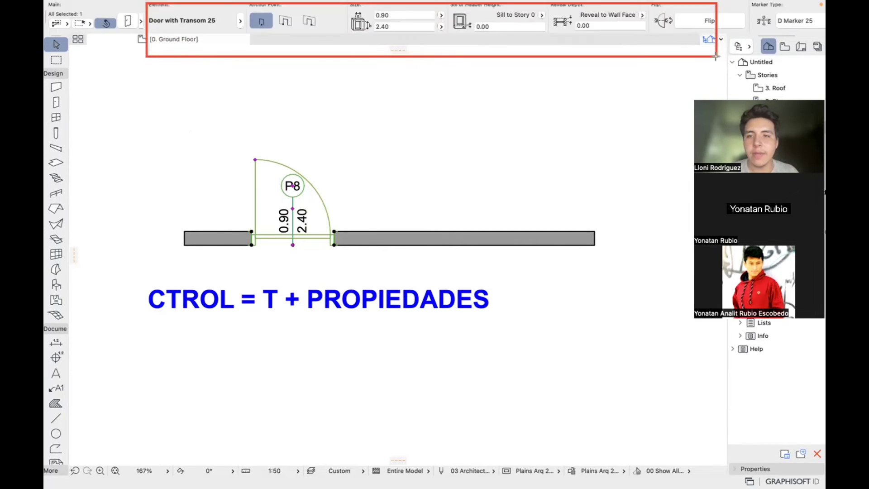
key("ctrl+t")
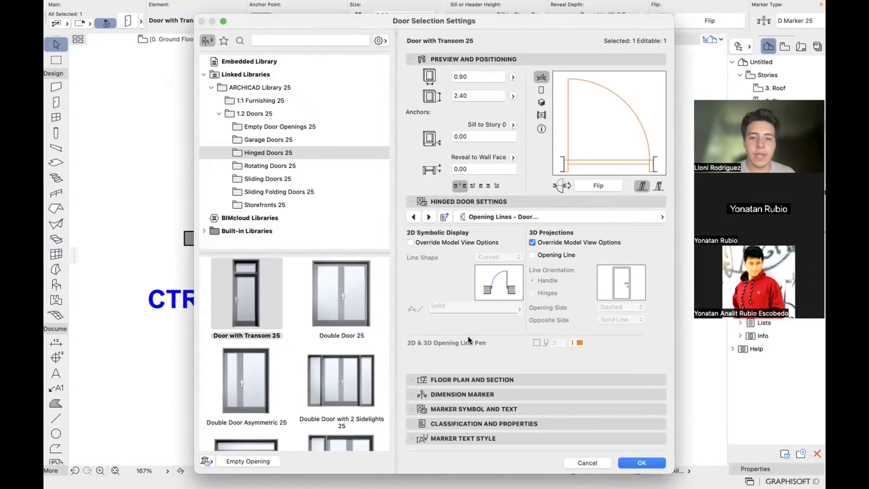
left_click(481, 381)
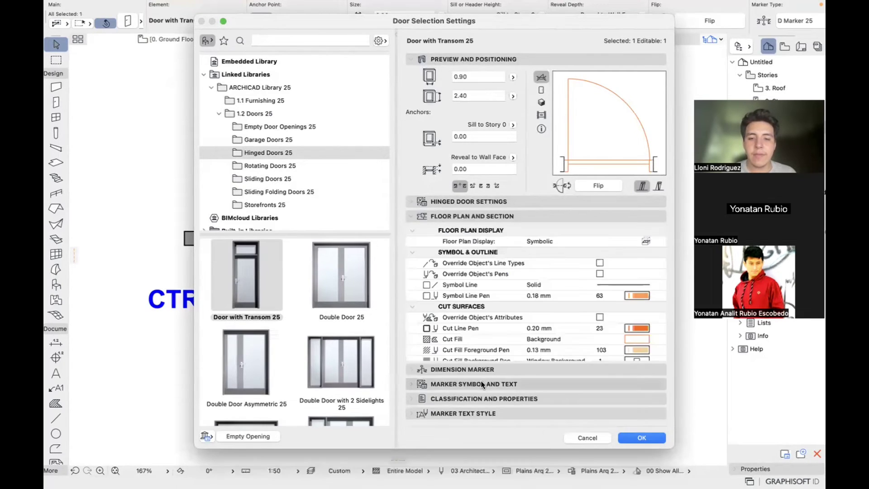
left_click(481, 381)
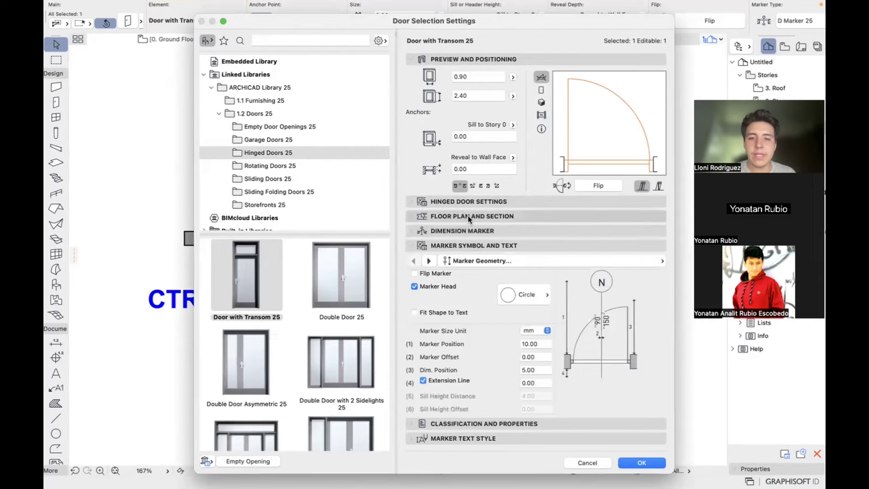
left_click(468, 215)
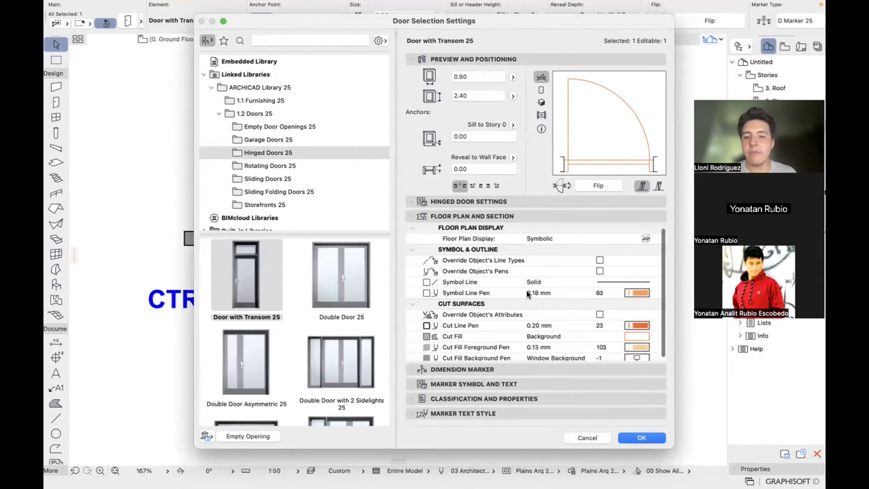
scroll(527, 289, "up", 1)
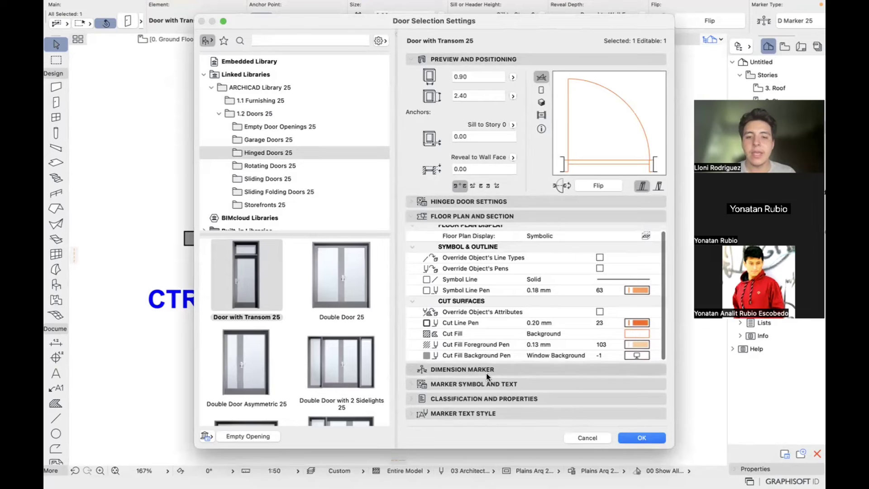
- Examine the Hinged Door Settings pages, including opening lines, transom sash, handle and kick board, door leaf type, and frame style and dimensions
left_click(471, 203)
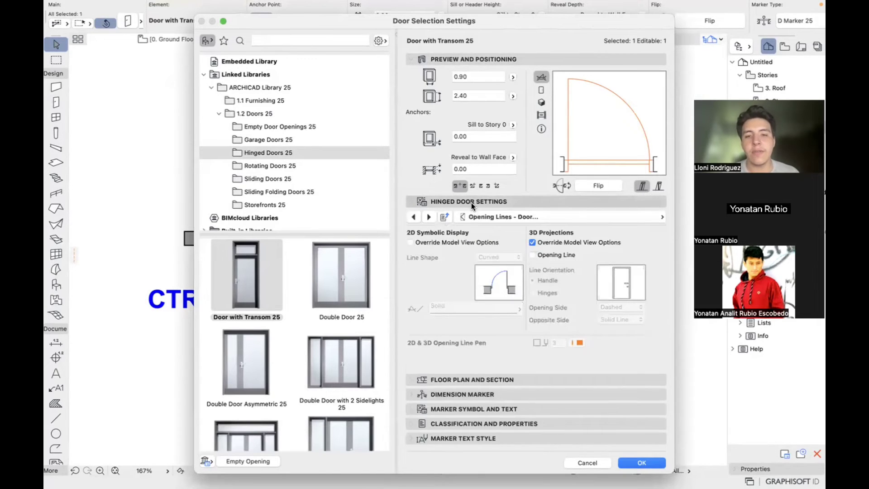
left_click(414, 218)
left_click(414, 217)
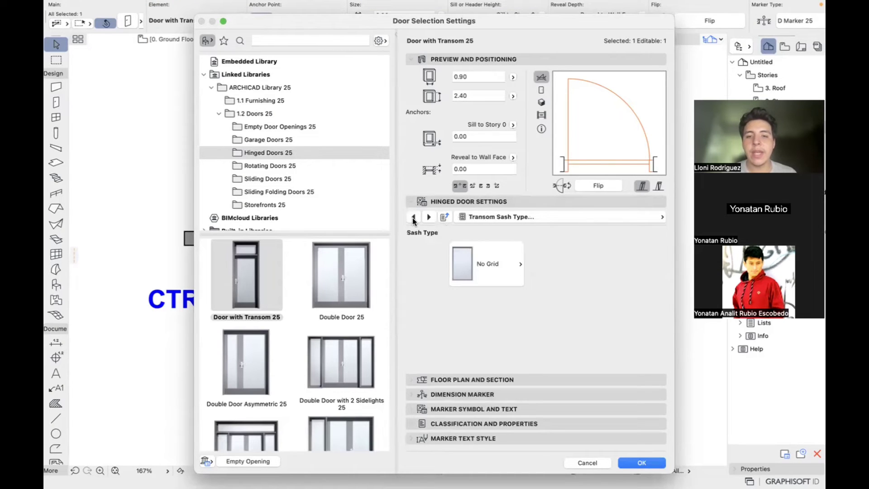
left_click(413, 218)
left_click(413, 218)
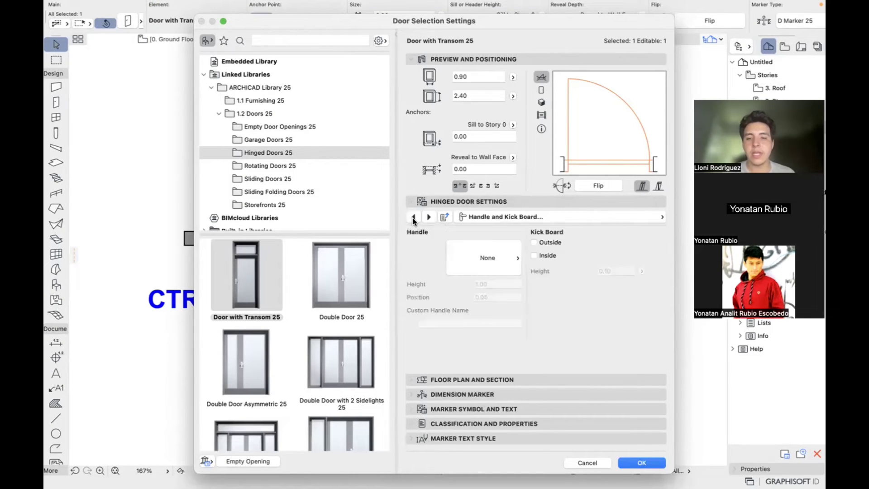
left_click(413, 217)
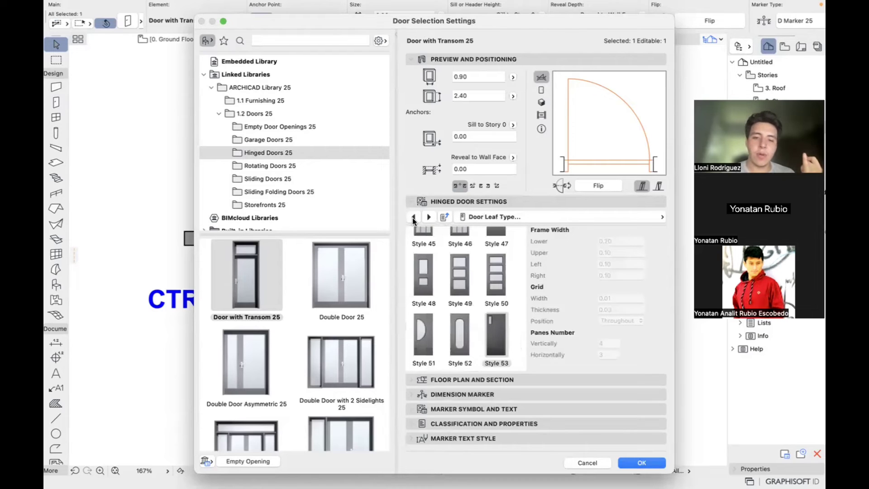
left_click(413, 217)
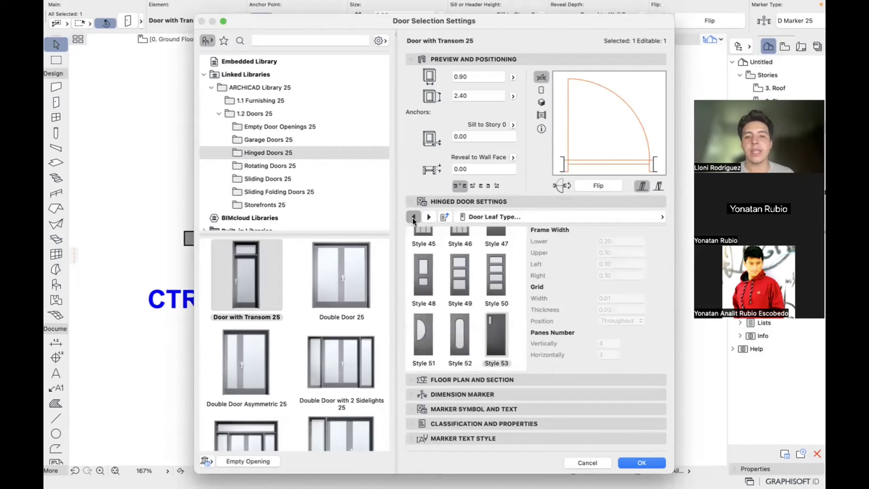
left_click(413, 218)
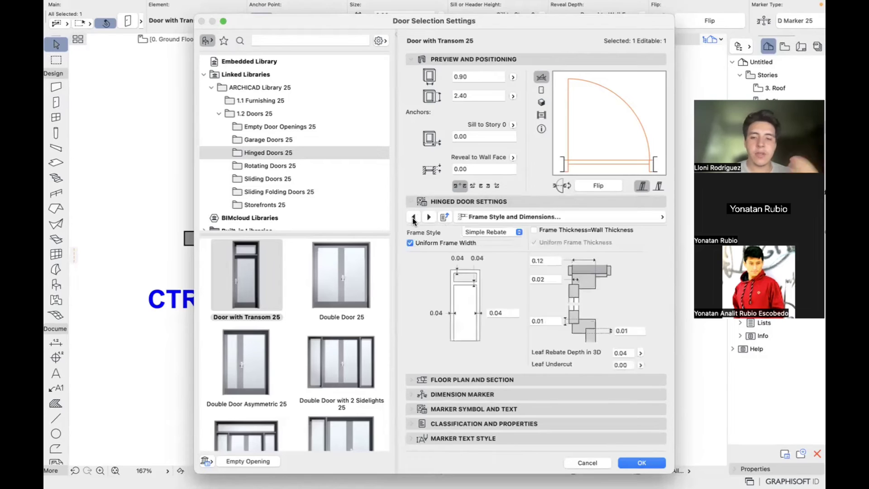
left_click(413, 218)
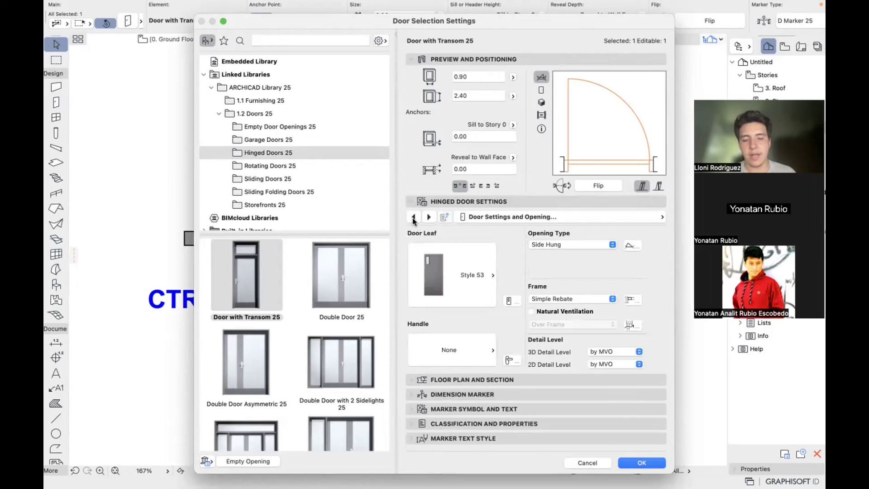
left_click(413, 218)
- Browse the library's door categories: garage, empty openings, hinged, rotating, sliding, sliding folding and storefronts
left_click(268, 140)
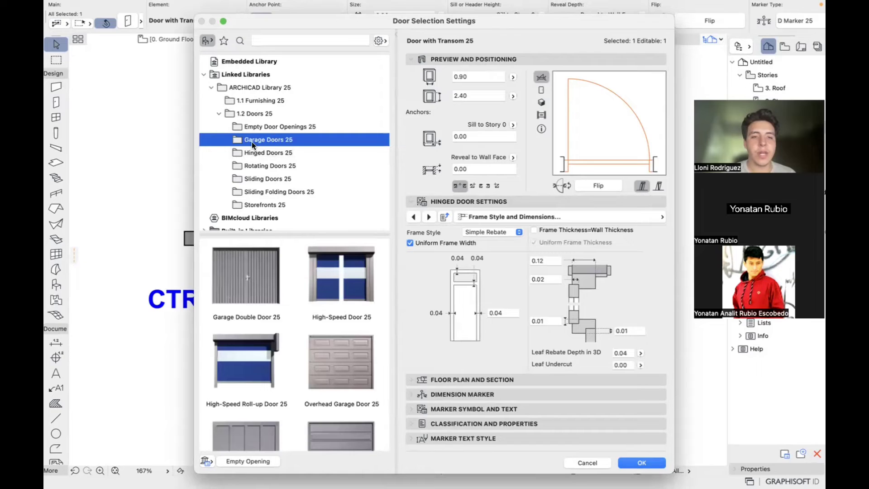
left_click(297, 128)
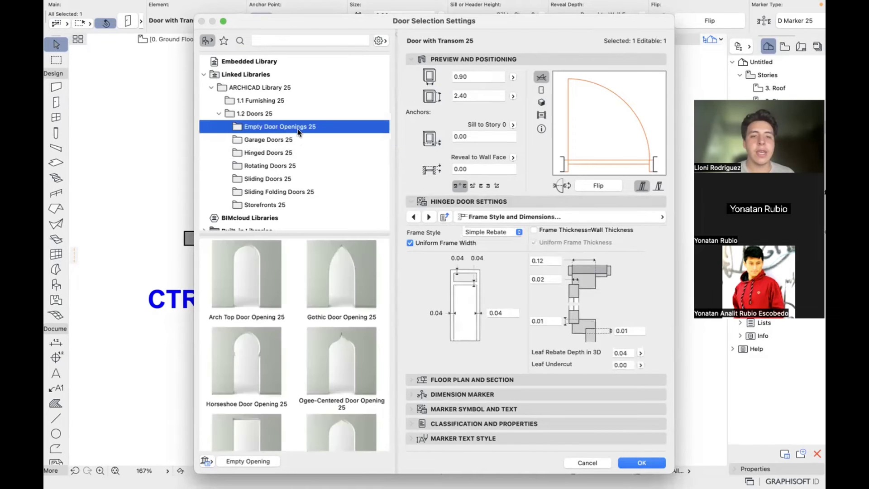
left_click(272, 152)
scroll(267, 335, "up", 10)
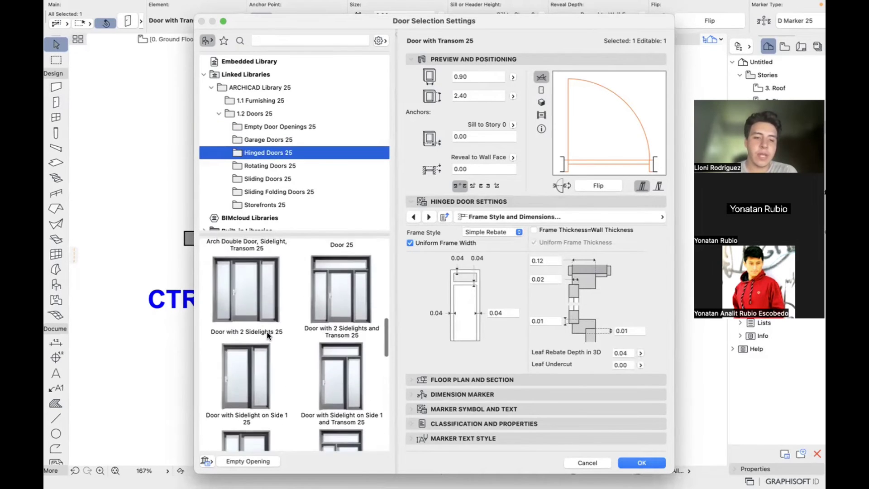
left_click(263, 167)
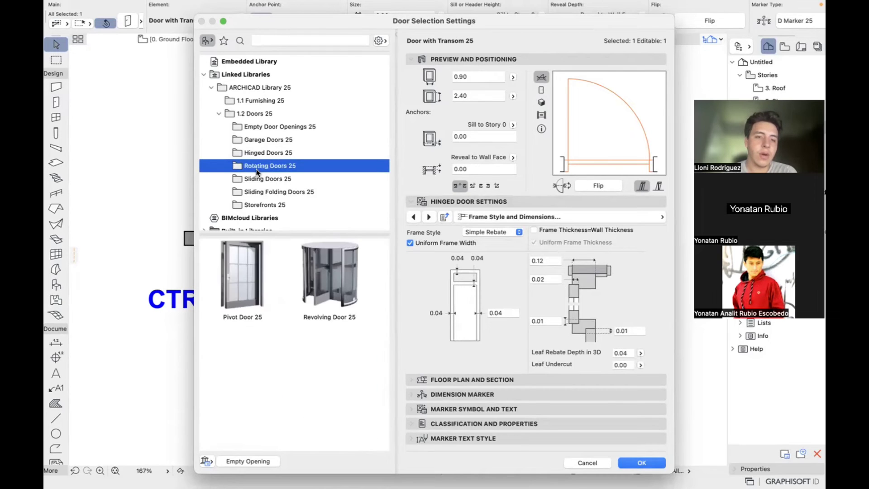
left_click(265, 179)
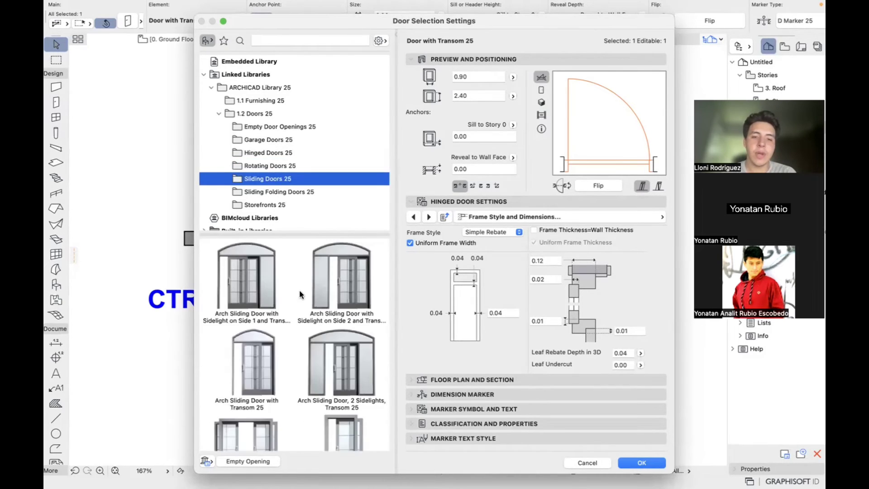
scroll(317, 347, "down", 5)
left_click(306, 192)
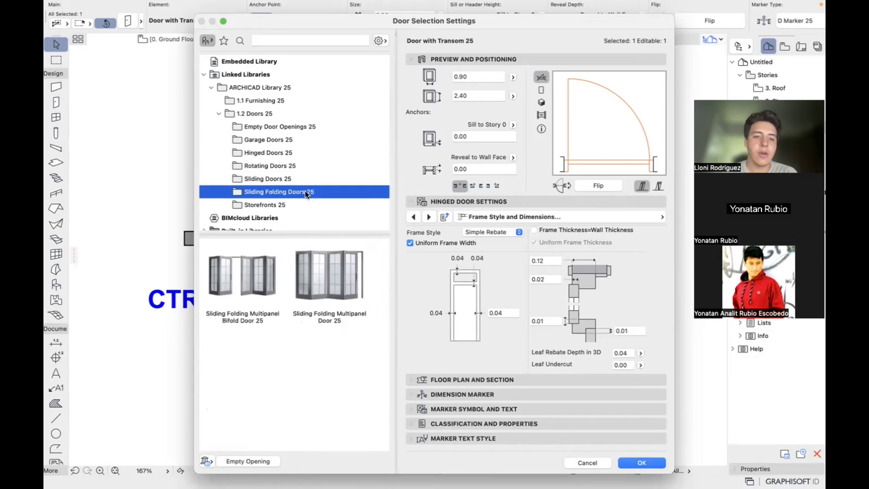
left_click(256, 204)
scroll(268, 335, "down", 5)
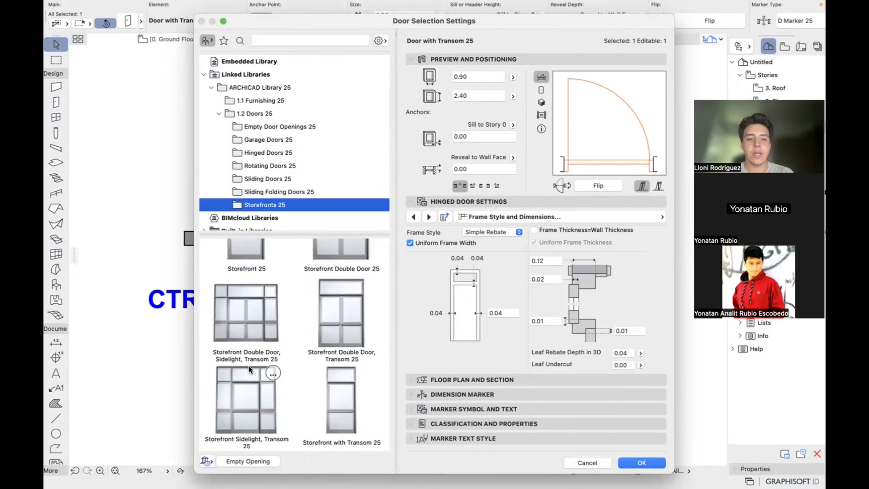
scroll(287, 313, "up", 5)
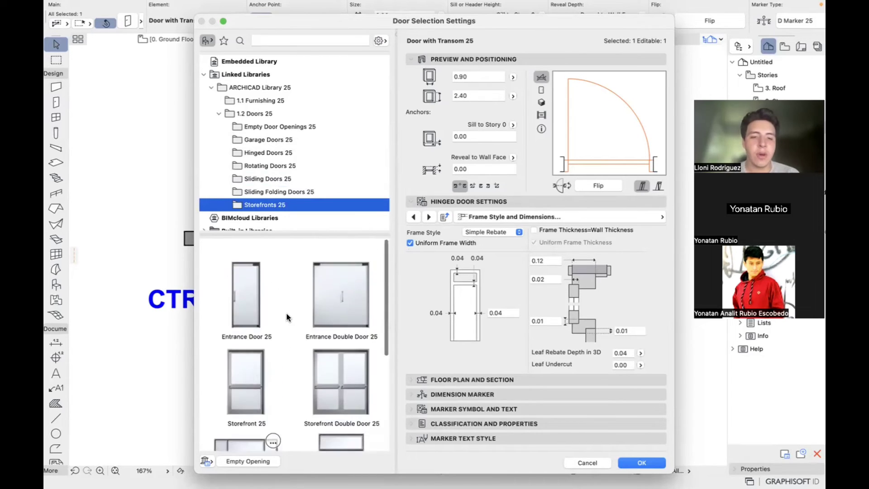